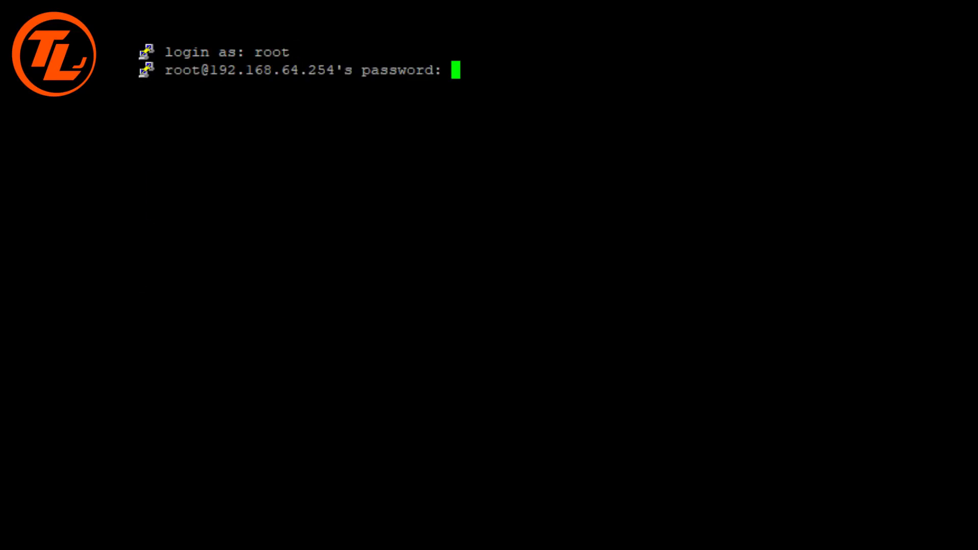
- Log in over SSH, run opkg update, then opkg install windows, which fails as unknown
key("Return")
type("op")
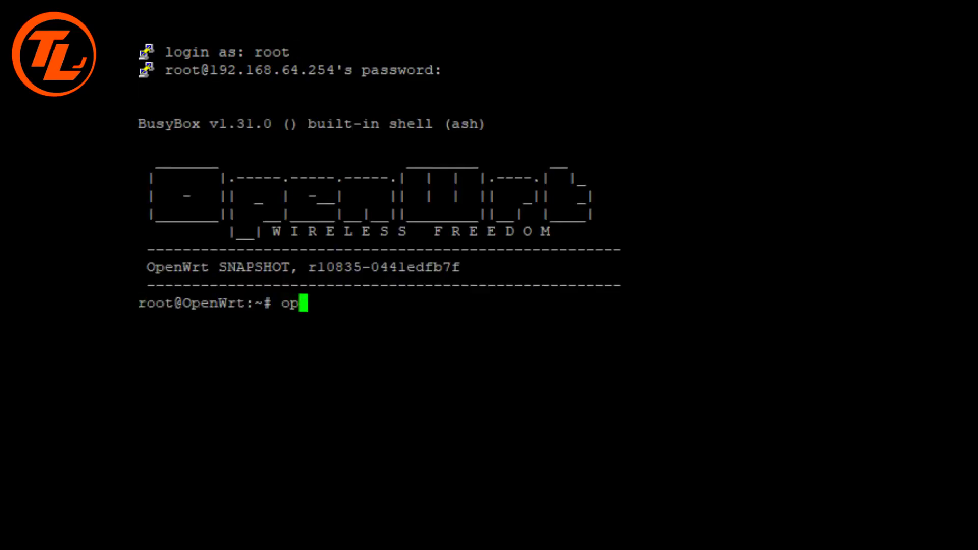
type("kg update")
key("Return")
type("opk")
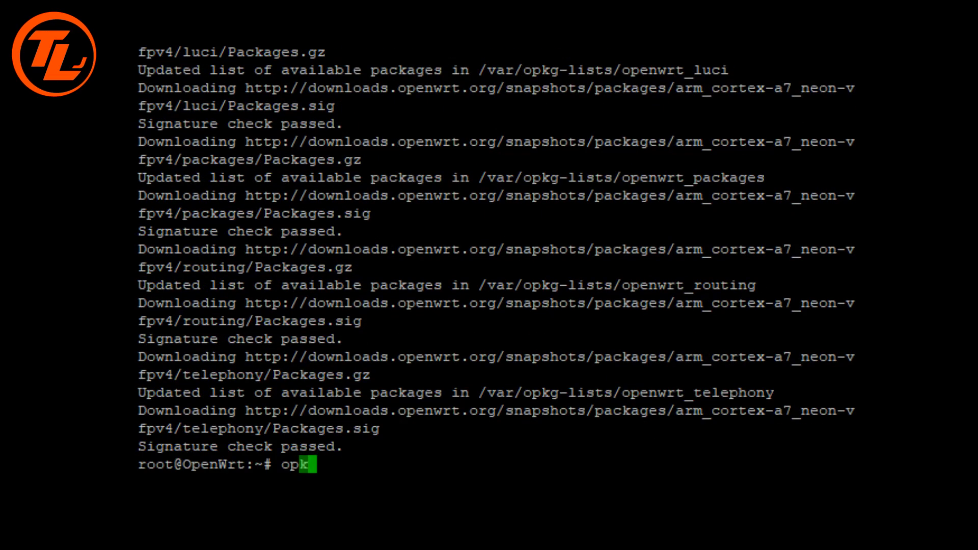
type("g install windows")
key("Return")
type(":)")
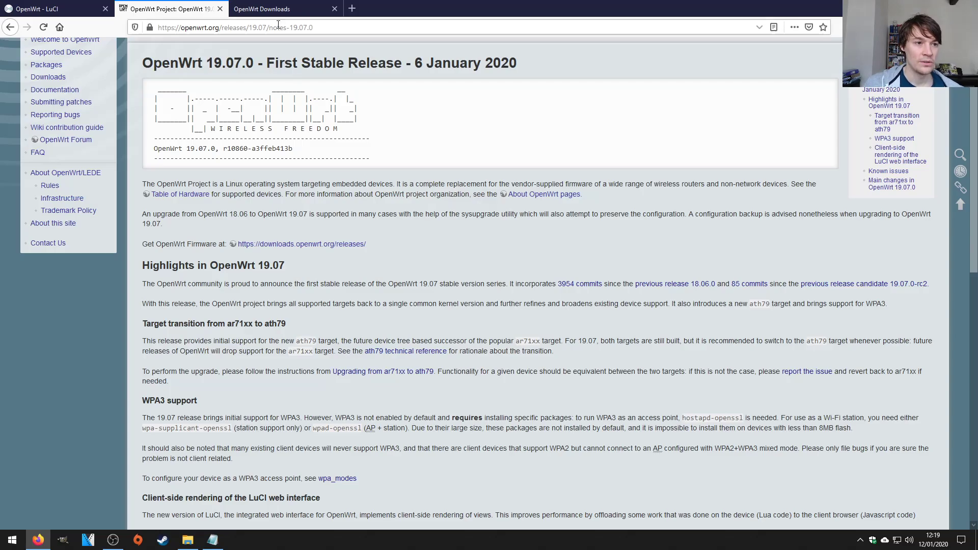
- Navigate OpenWrt Downloads to the 19.07.0 targets/ipq40xx/generic image listing
left_click(268, 8)
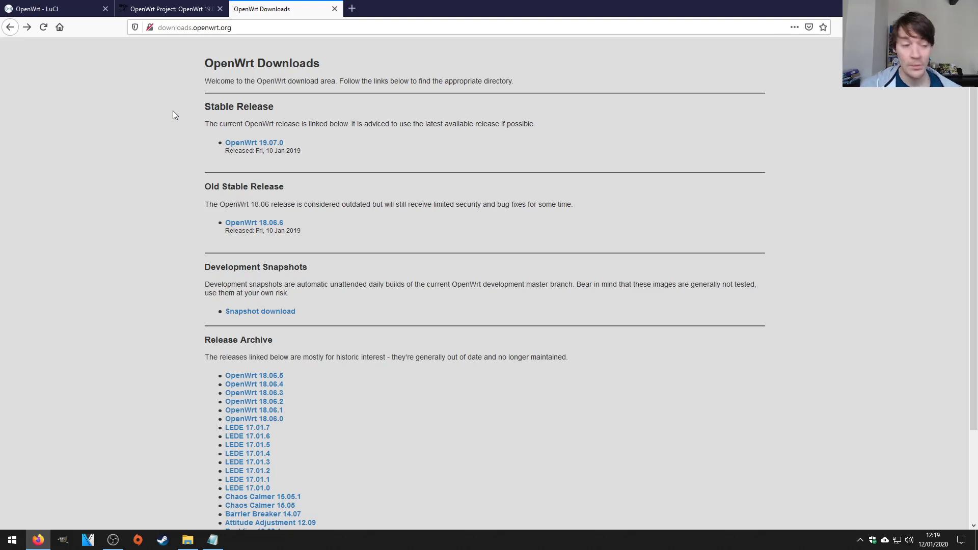
left_click(263, 150)
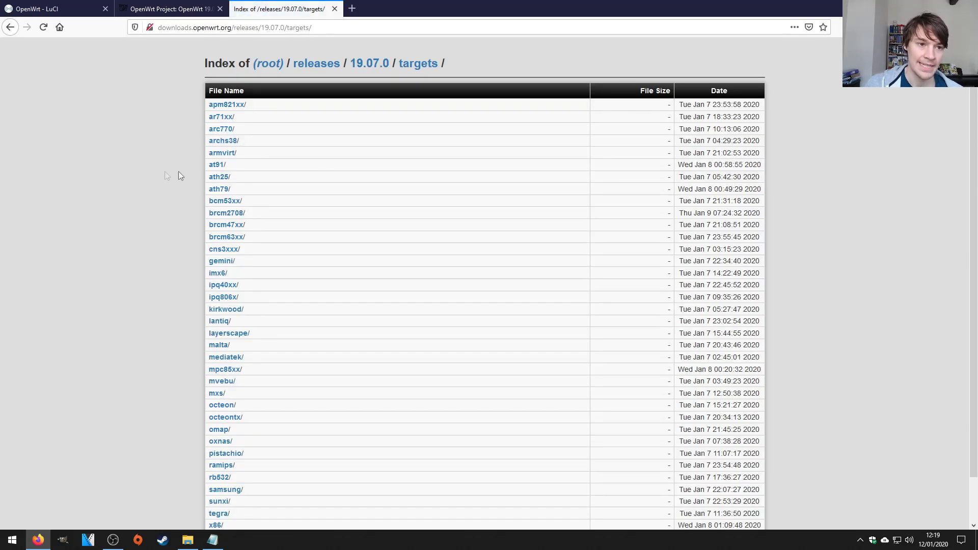
scroll(133, 177, "down", 2)
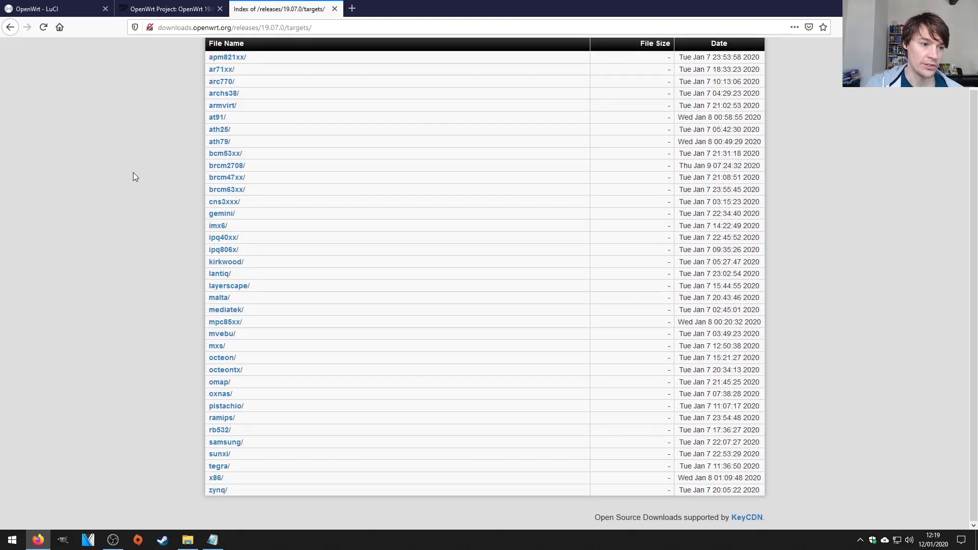
left_click(223, 238)
left_click(222, 105)
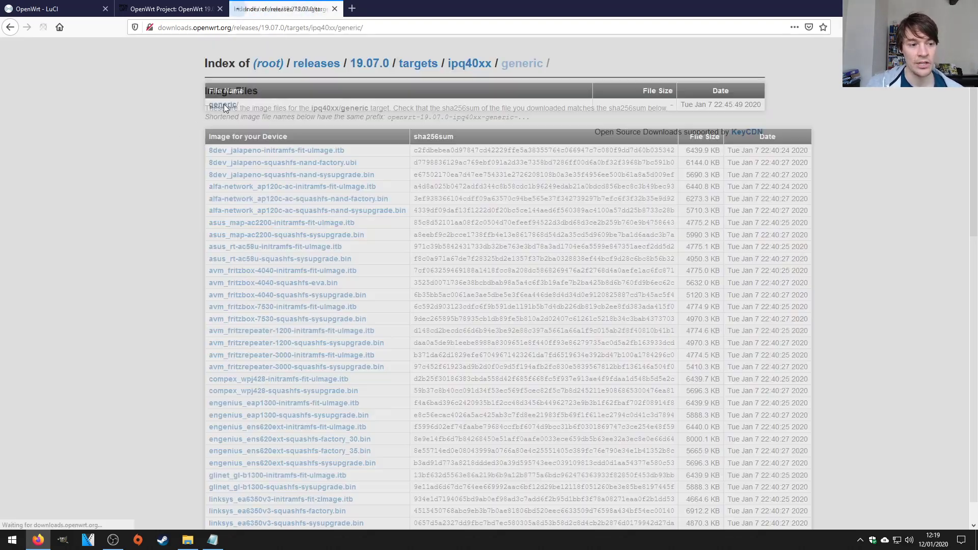
scroll(89, 125, "down", 8)
scroll(88, 126, "down", 5)
scroll(89, 125, "up", 5)
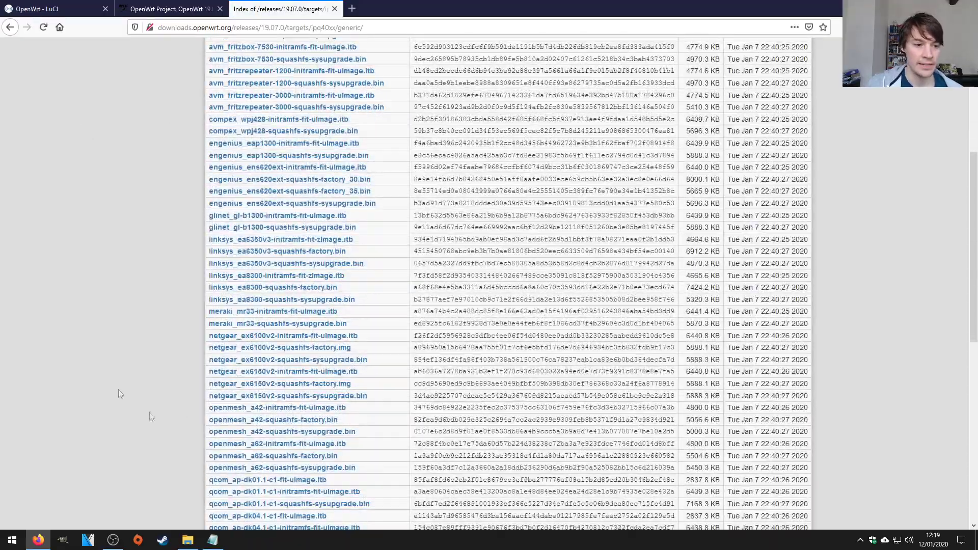
scroll(149, 373, "up", 3)
scroll(150, 370, "down", 3)
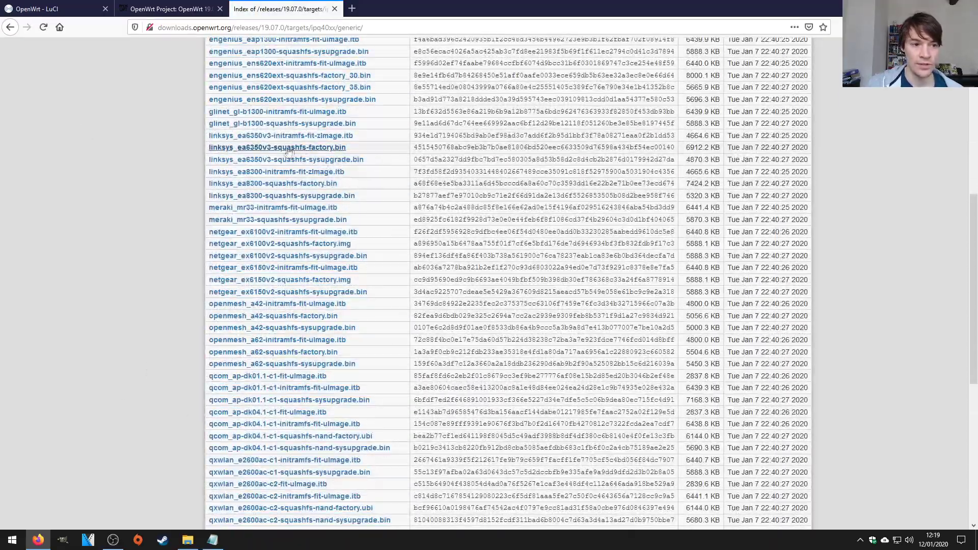
- Download linksys_ea6350v3-squashfs-sysupgrade.bin and return to the router's login page
left_click(346, 162)
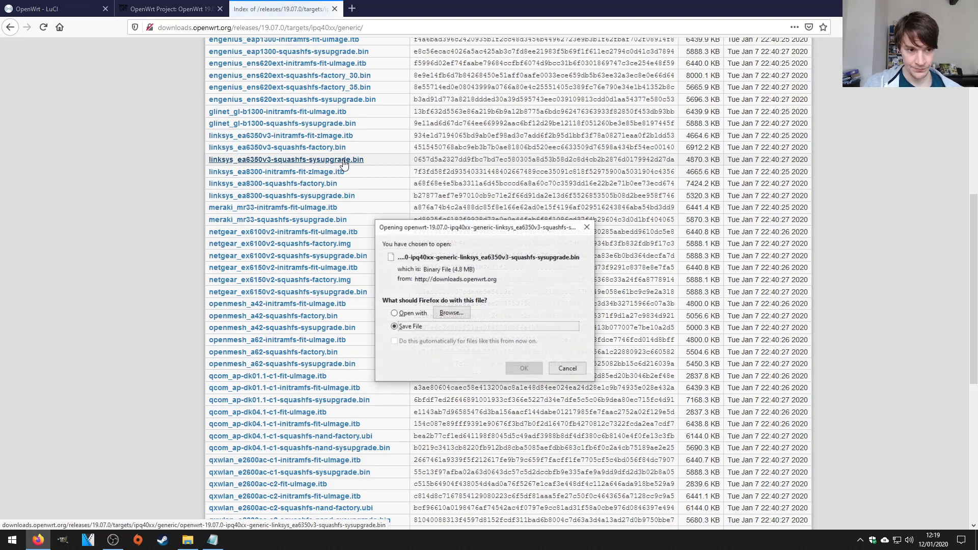
left_click(524, 369)
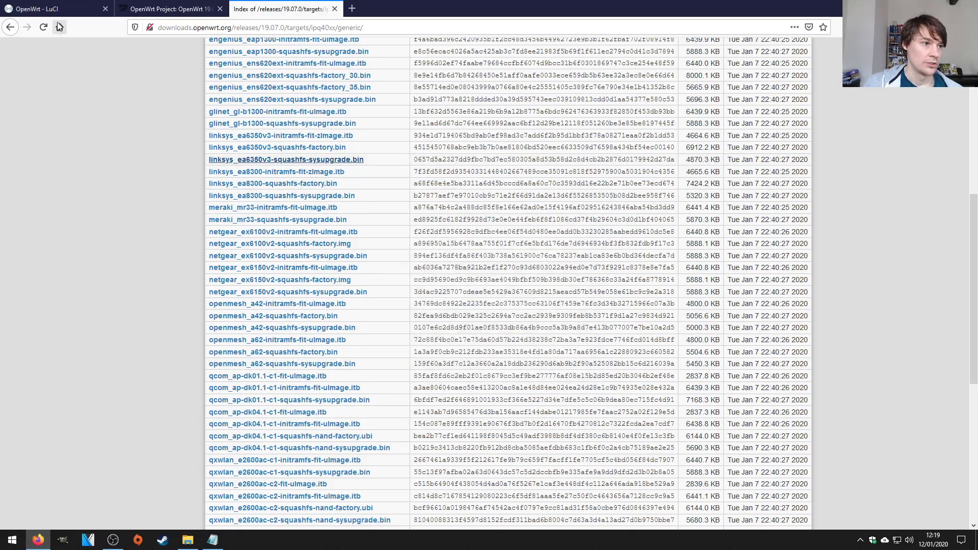
left_click(46, 8)
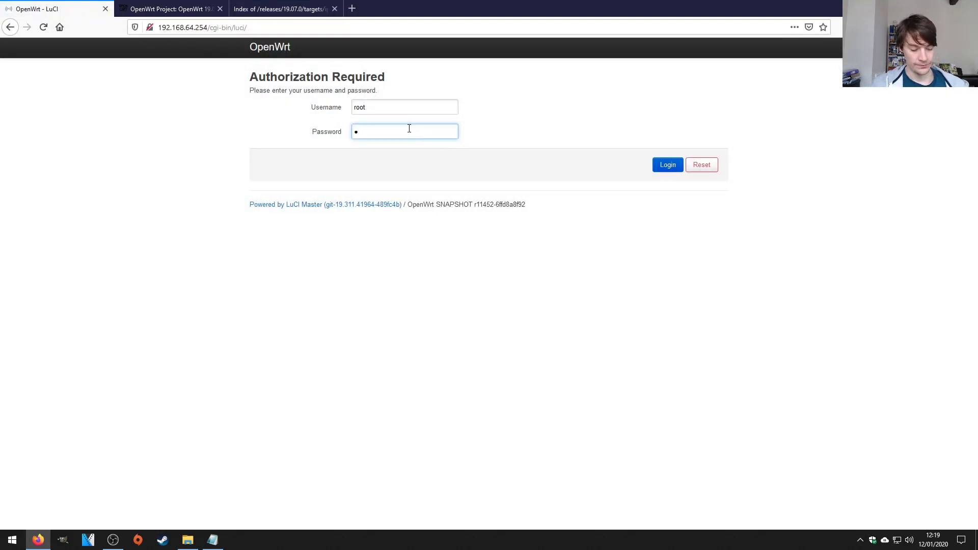
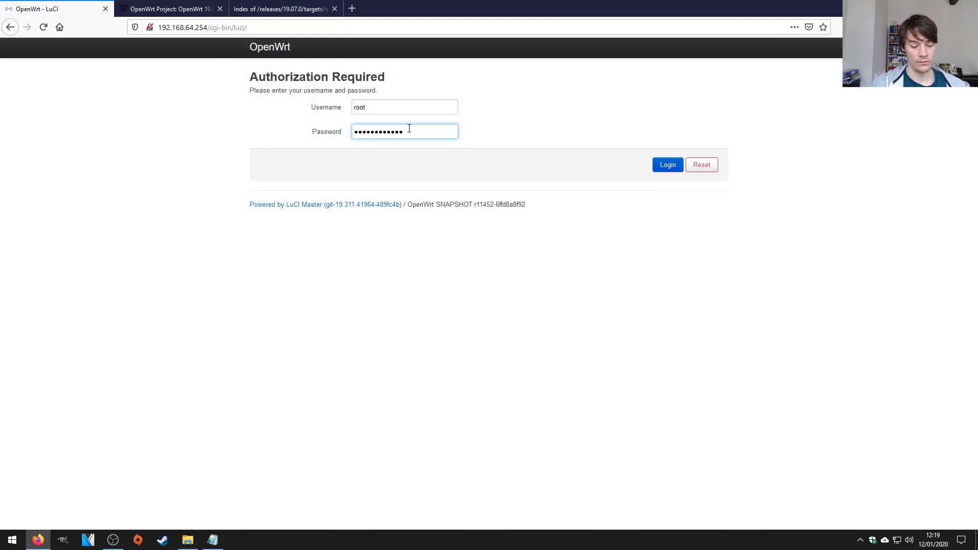
- Log into LuCI as root and go to System > Backup / Flash Firmware
key("Return")
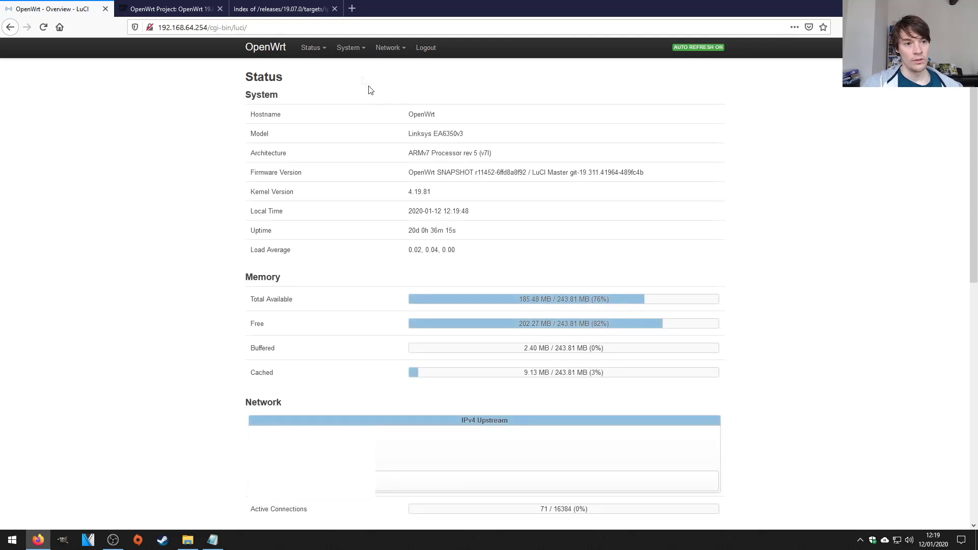
mouse_move(350, 47)
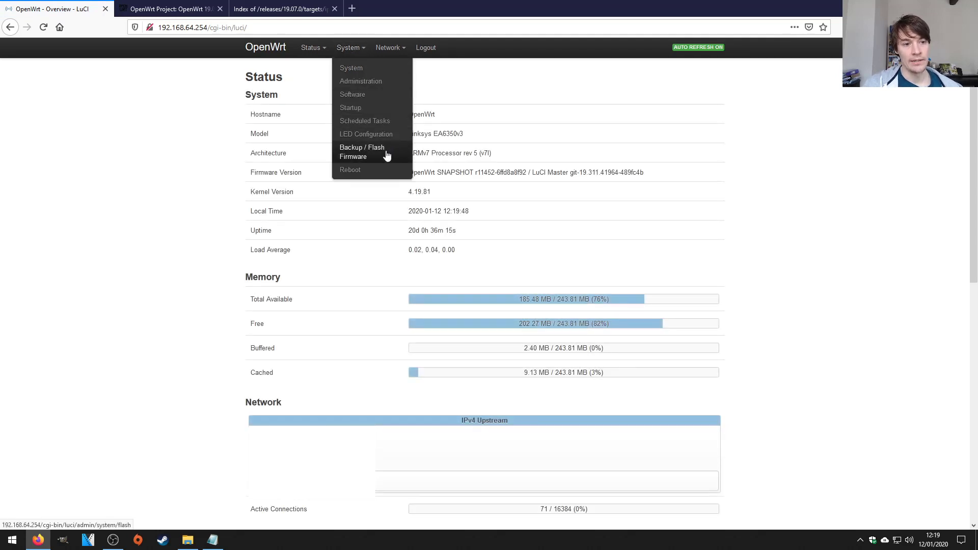
left_click(386, 154)
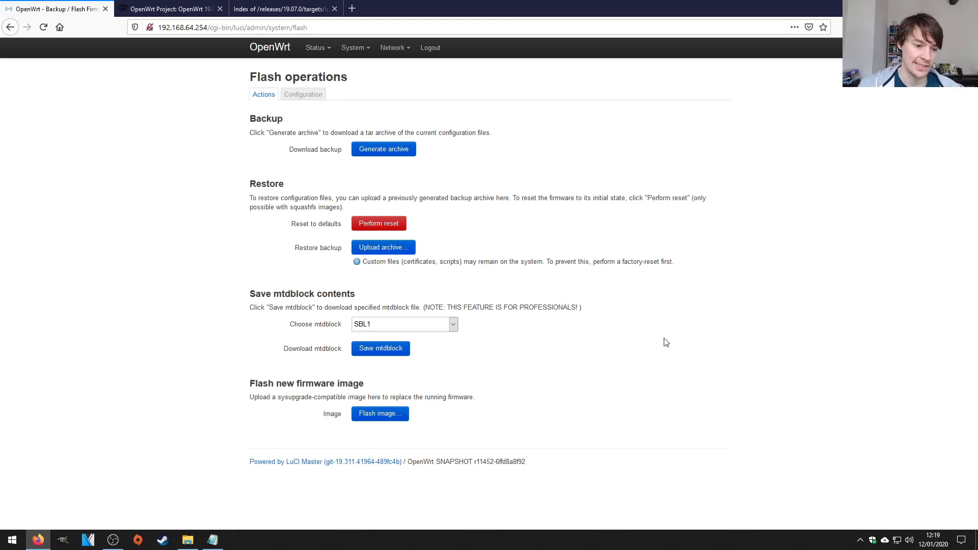
- Upload the downloaded EA6350v3 sysupgrade image via Flash image and select its SHA256 checksum
left_click(390, 419)
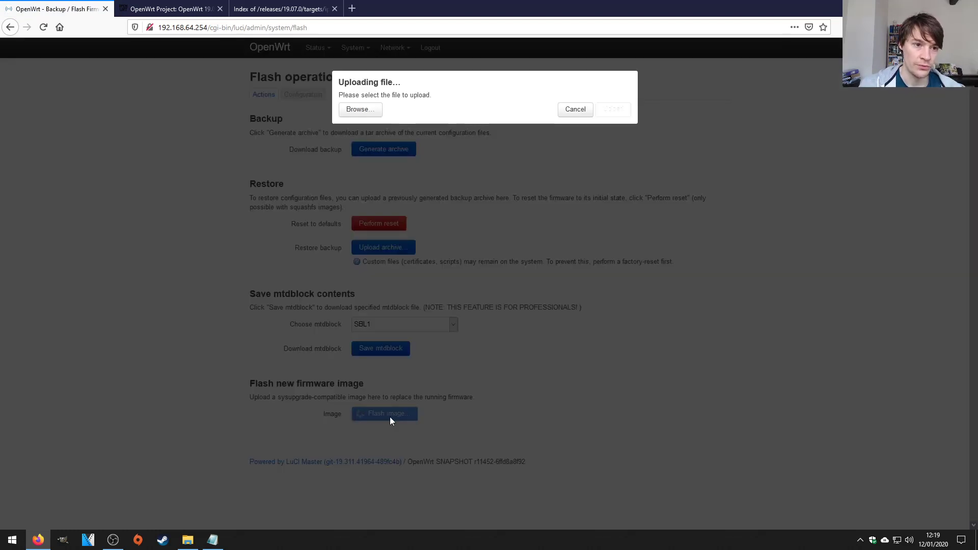
left_click(373, 113)
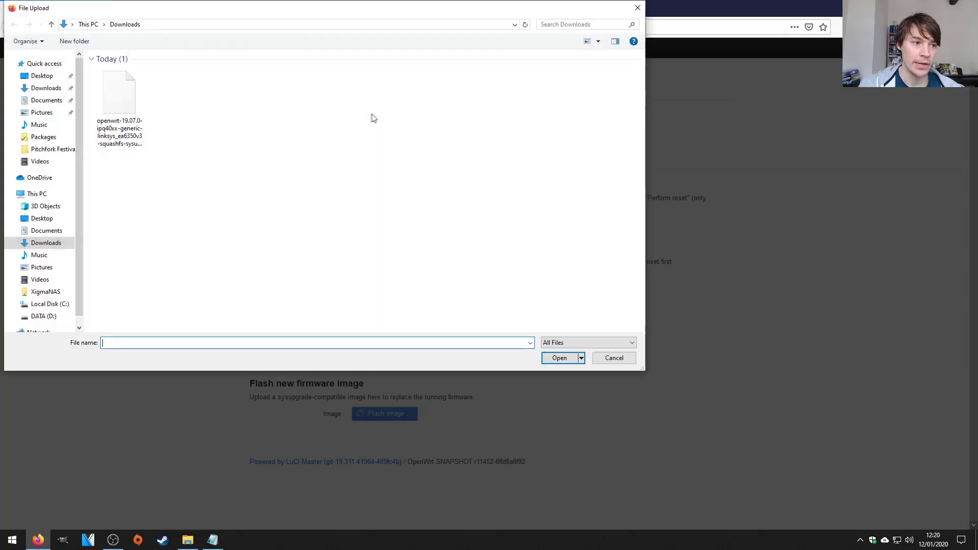
left_click(121, 110)
double_click(116, 97)
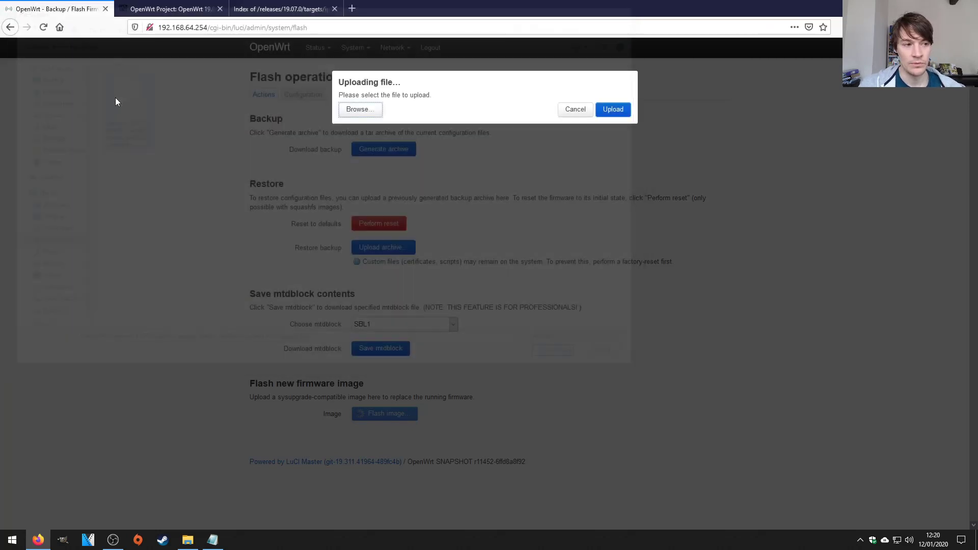
left_click(621, 110)
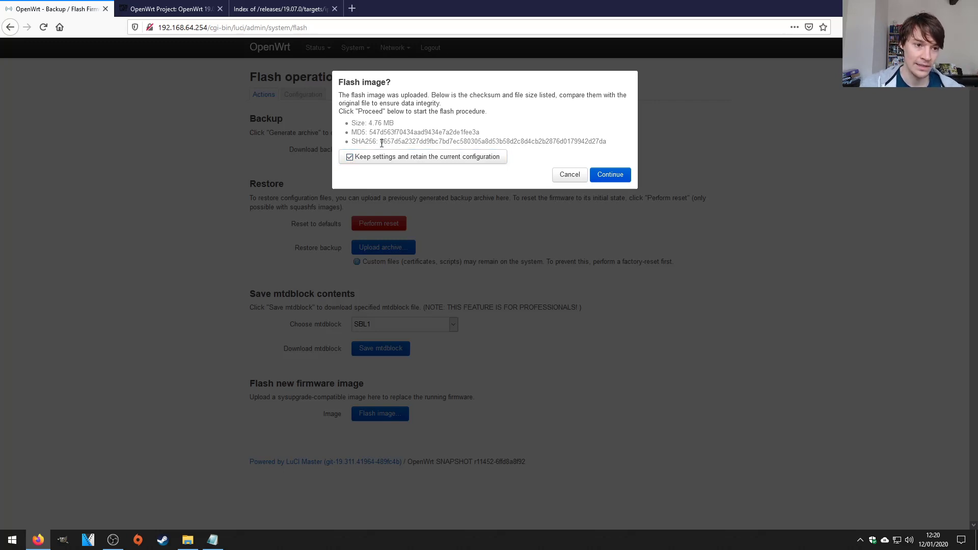
left_click_drag(379, 142, 615, 146)
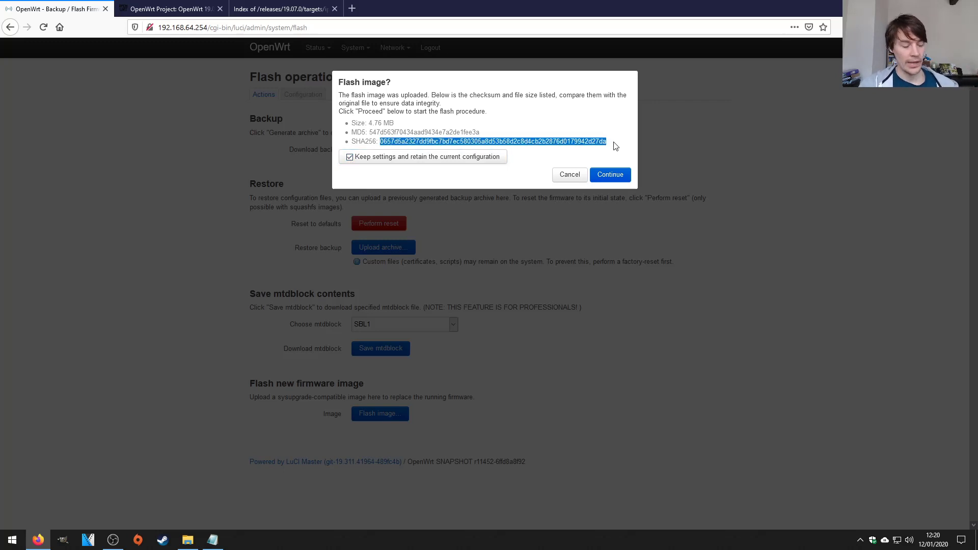
- Copy the uploaded image's SHA256 into Notepad on its own line, then return to the releases tab
key("ctrl+c")
left_click(213, 540)
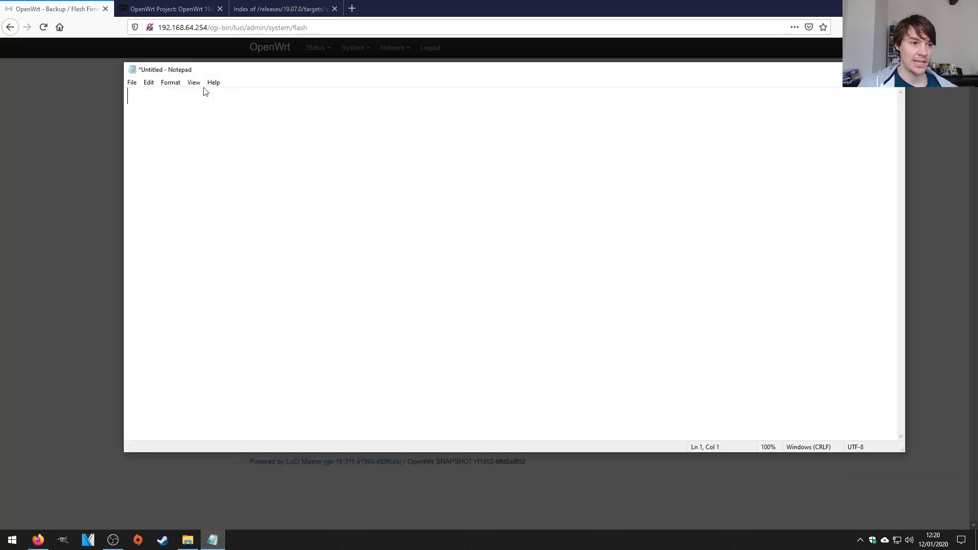
key("ctrl+v")
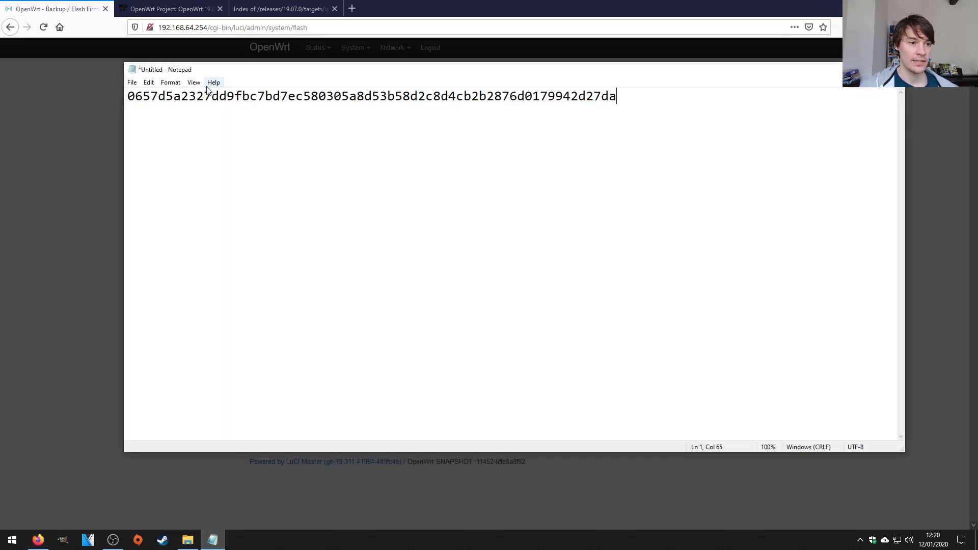
key("Return")
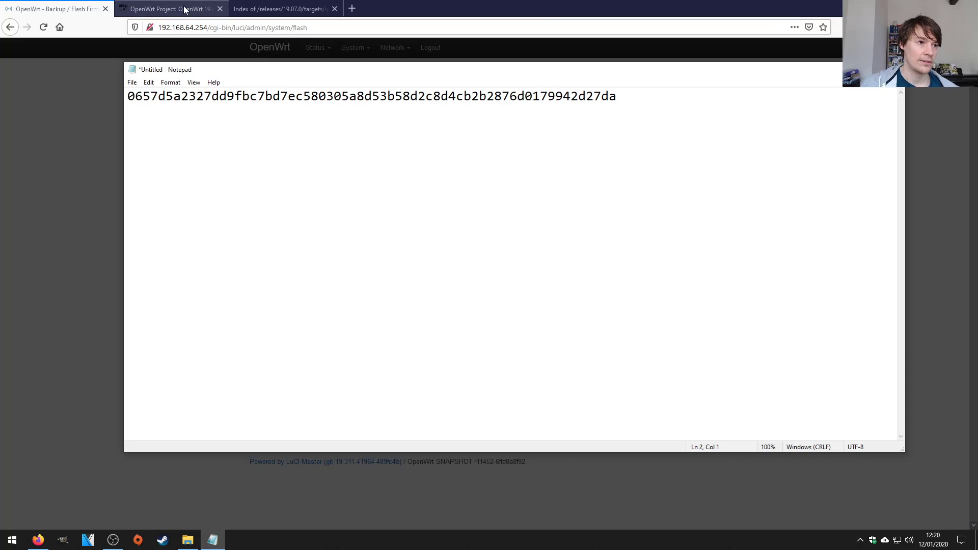
left_click(184, 9)
- Copy the official EA6350v3 sysupgrade hash from the 19.07.0 sha256sums file
left_click(267, 9)
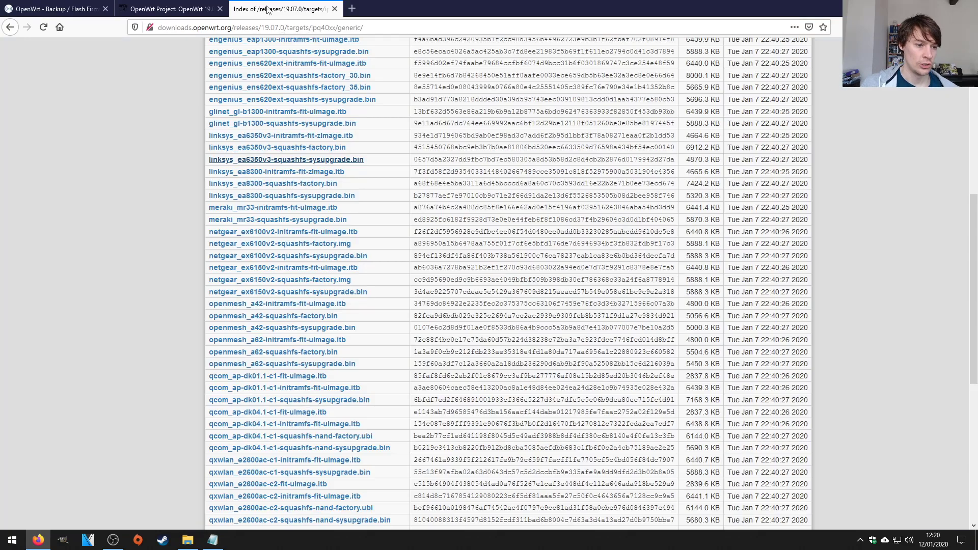
scroll(306, 229, "down", 10)
scroll(306, 229, "down", 2)
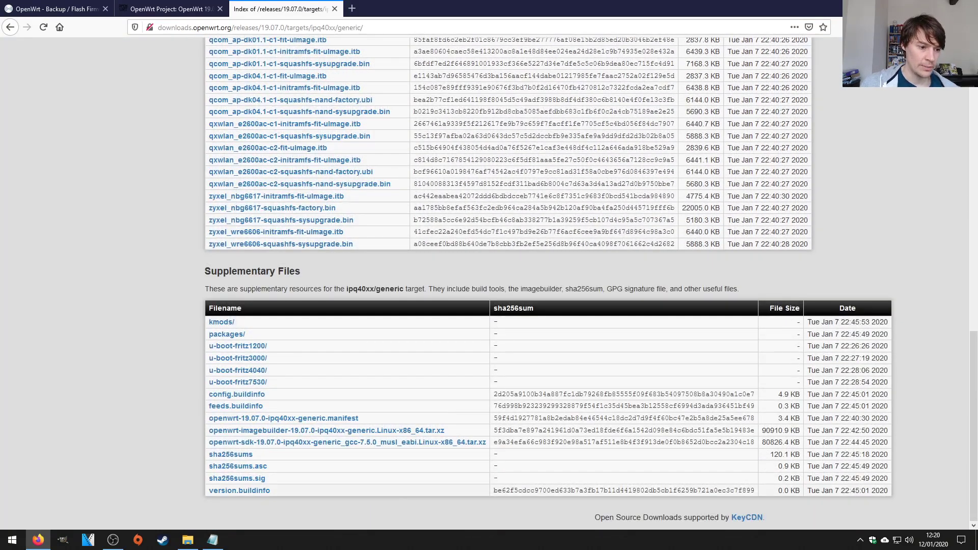
left_click(230, 454)
scroll(508, 291, "down", 5)
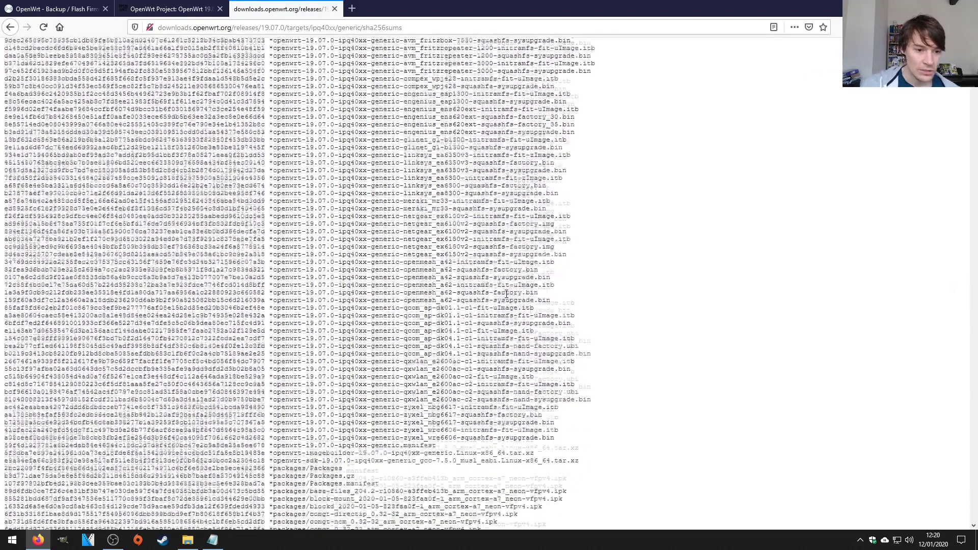
scroll(509, 291, "down", 3)
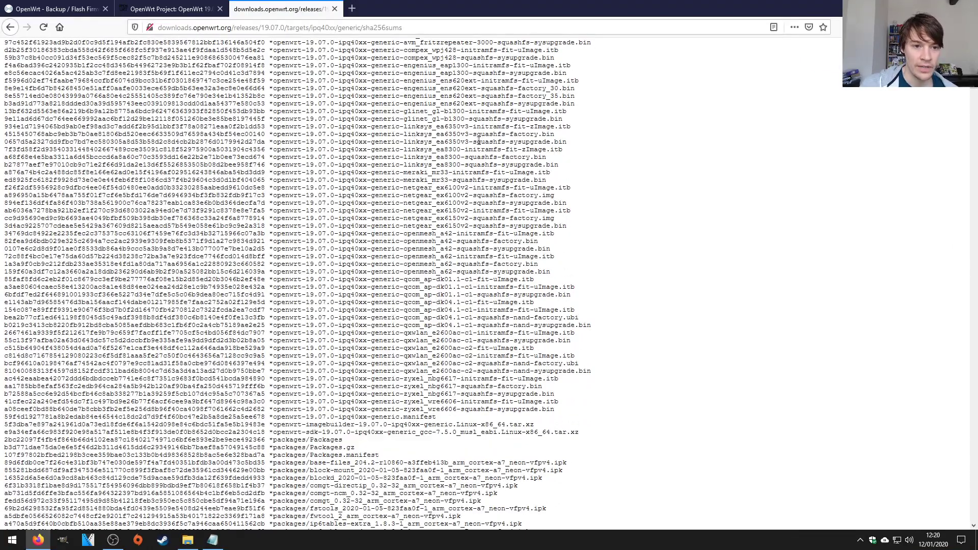
left_click_drag(266, 142, 5, 141)
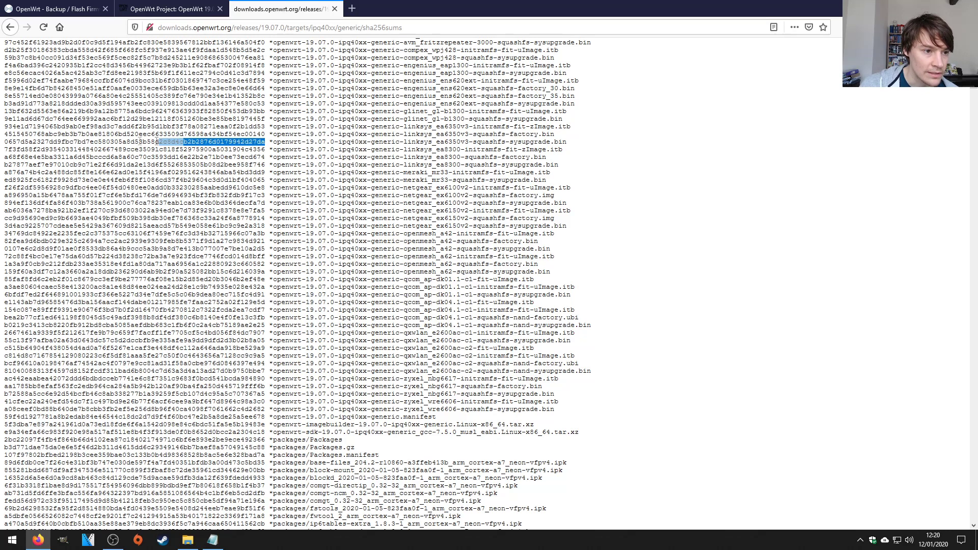
key("ctrl+c")
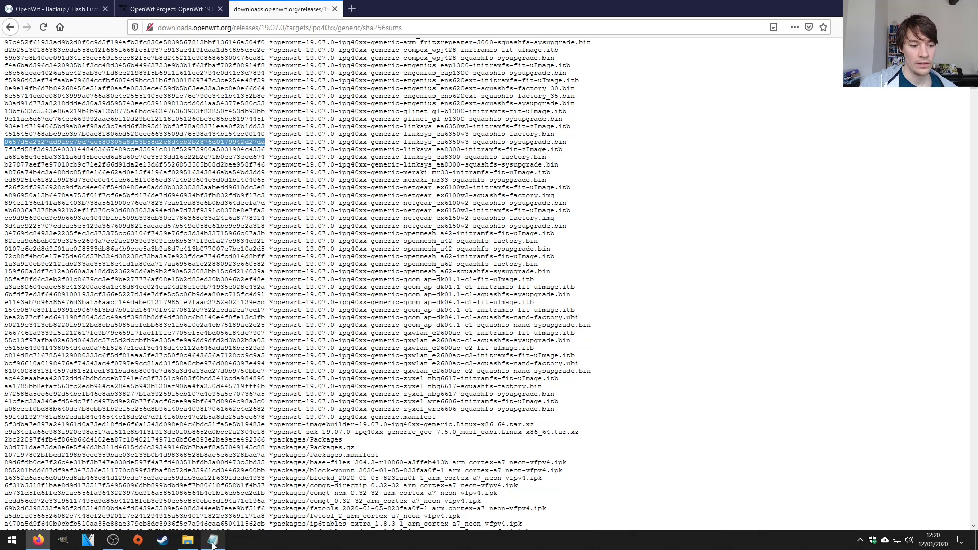
- Paste the official hash under the uploaded image's hash in Notepad and confirm they match
left_click(213, 541)
key("ctrl+v")
key("ctrl+v")
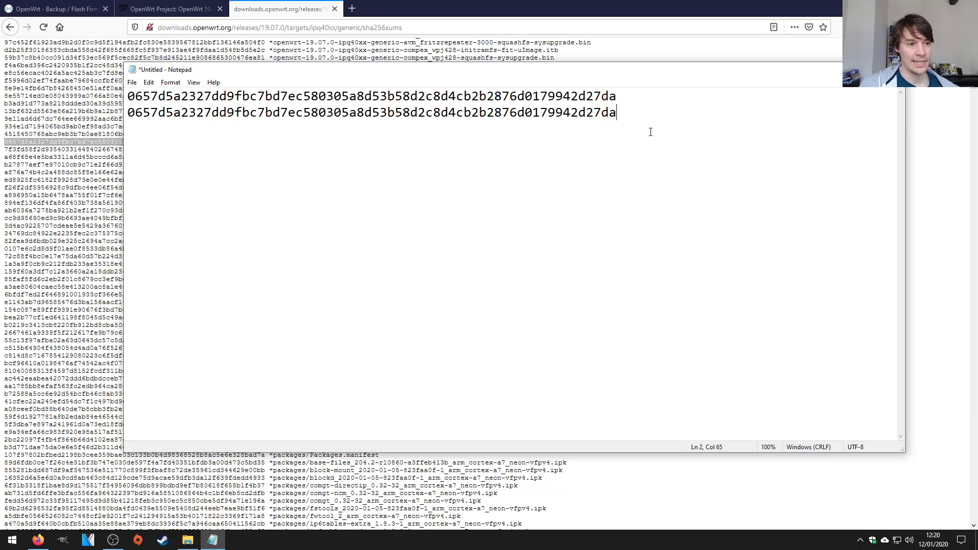
key("Home")
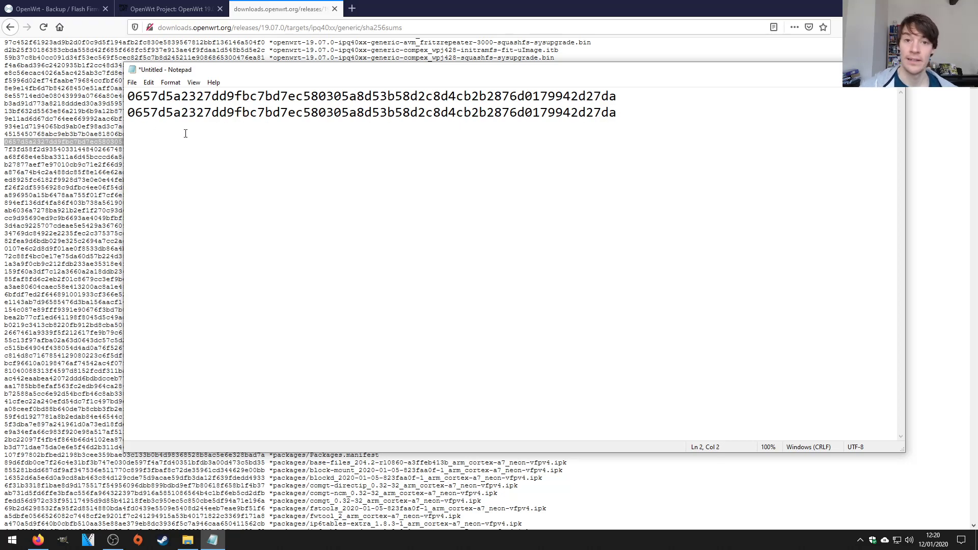
left_click(214, 540)
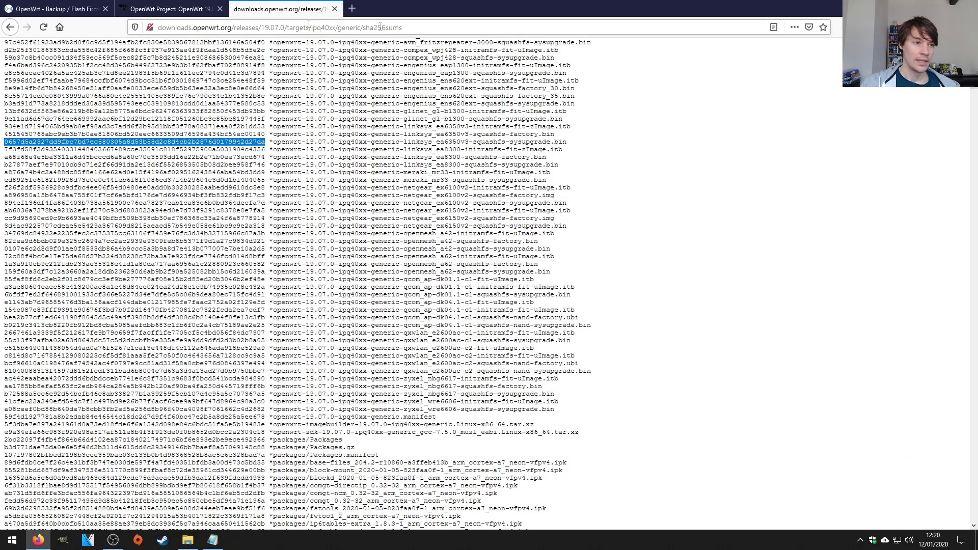
- Continue the flash with Keep settings checked and wait for the router to reboot to 19.07.0
left_click(75, 8)
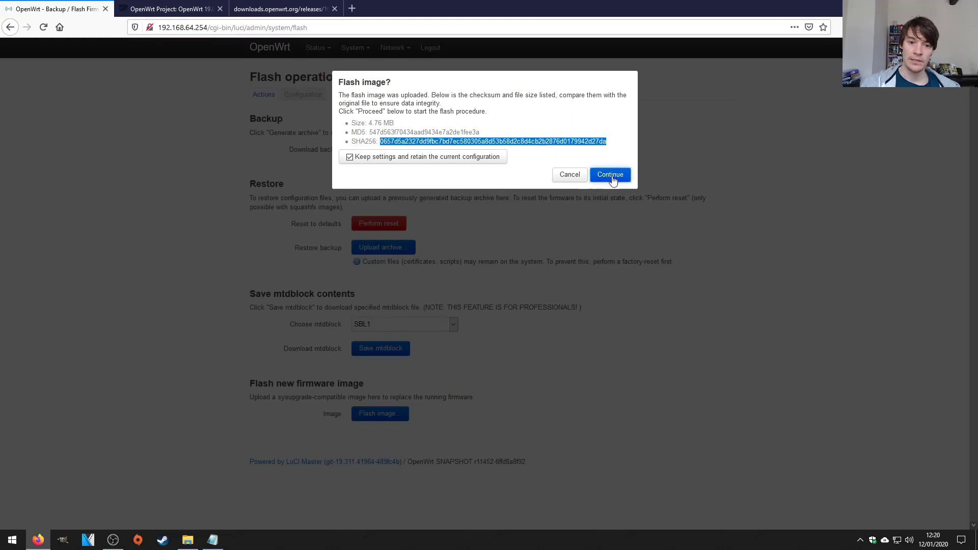
left_click(609, 174)
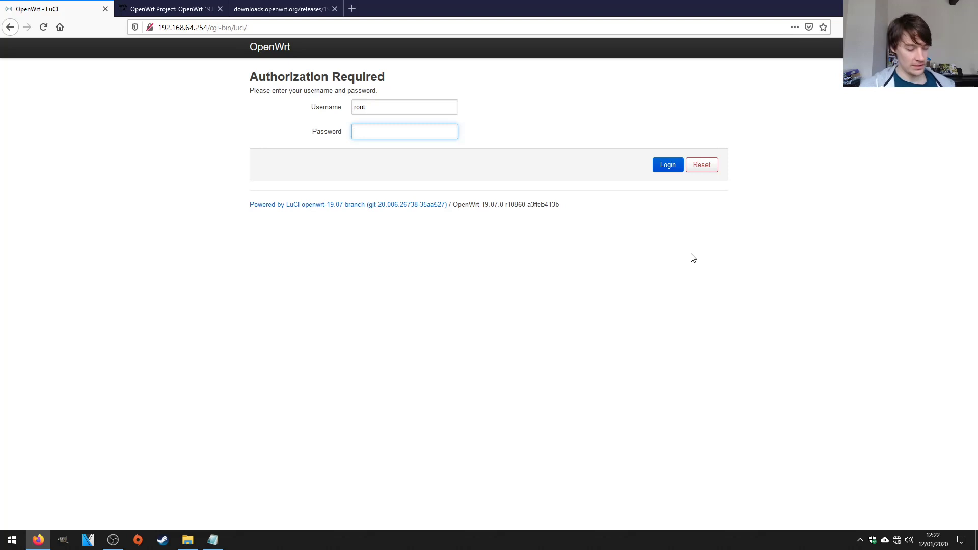
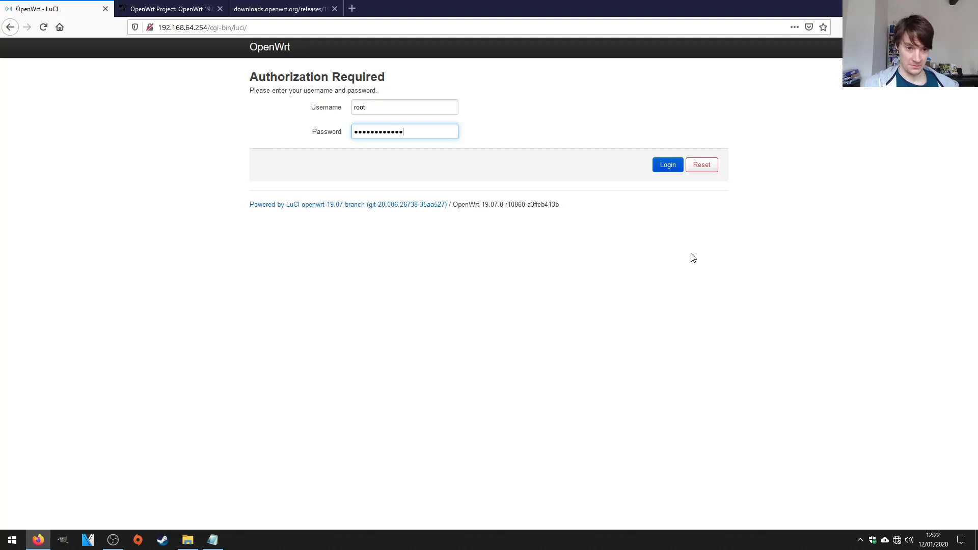
- Log back into LuCI as root, where the Status overview reports OpenWrt 19.07.0
key("Return")
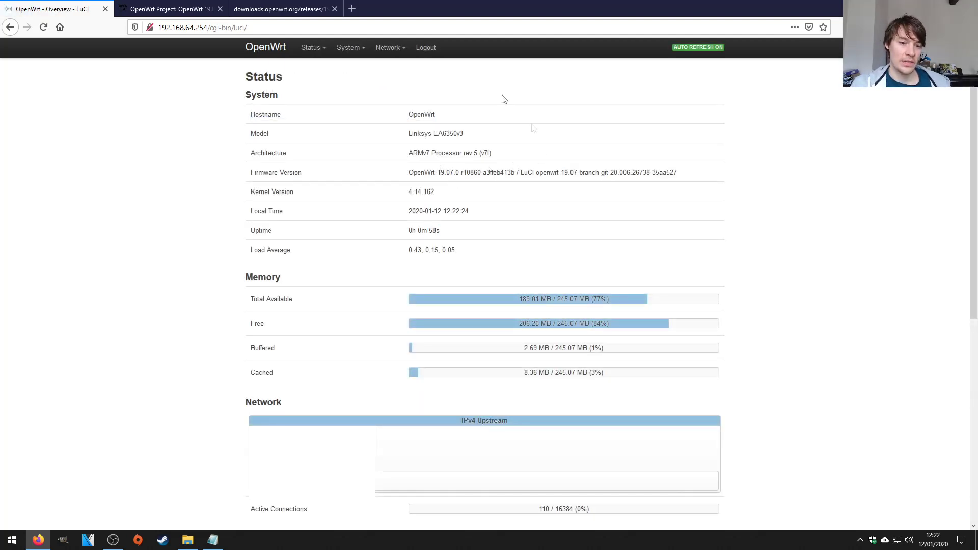
left_click(388, 51)
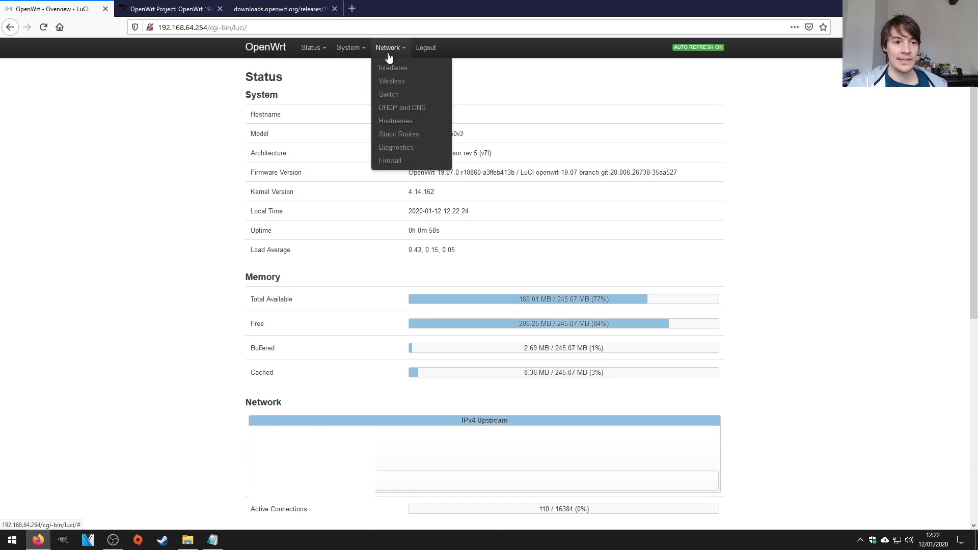
left_click(390, 161)
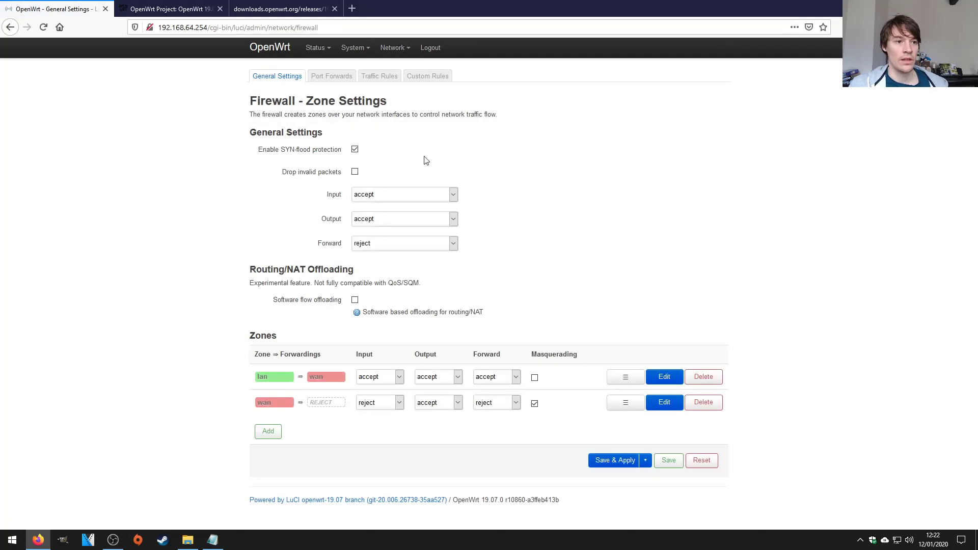
left_click(332, 76)
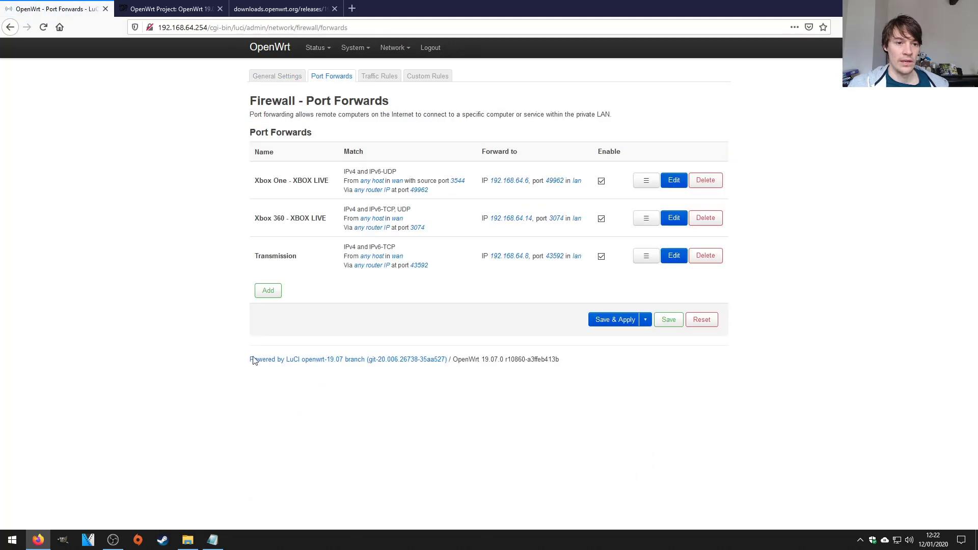
left_click(315, 48)
left_click(321, 69)
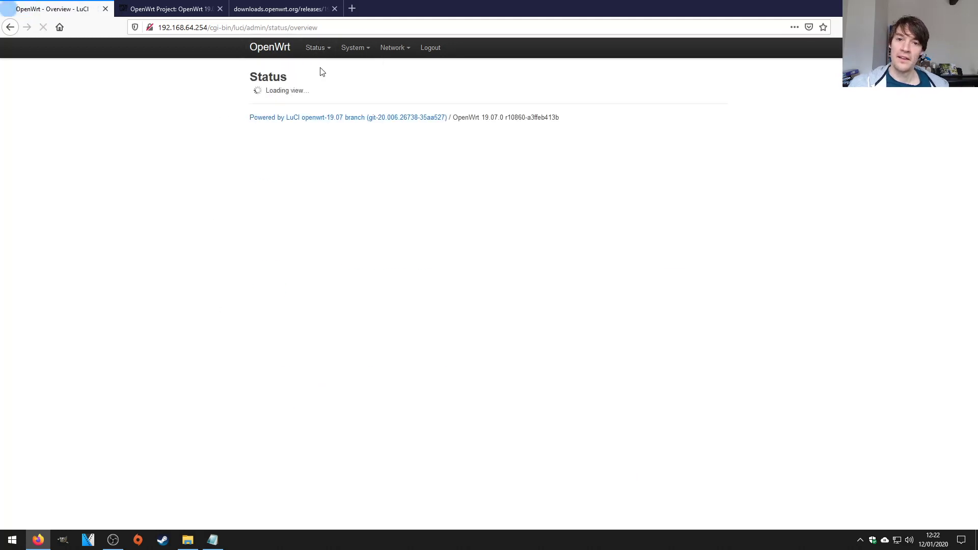
scroll(206, 169, "down", 5)
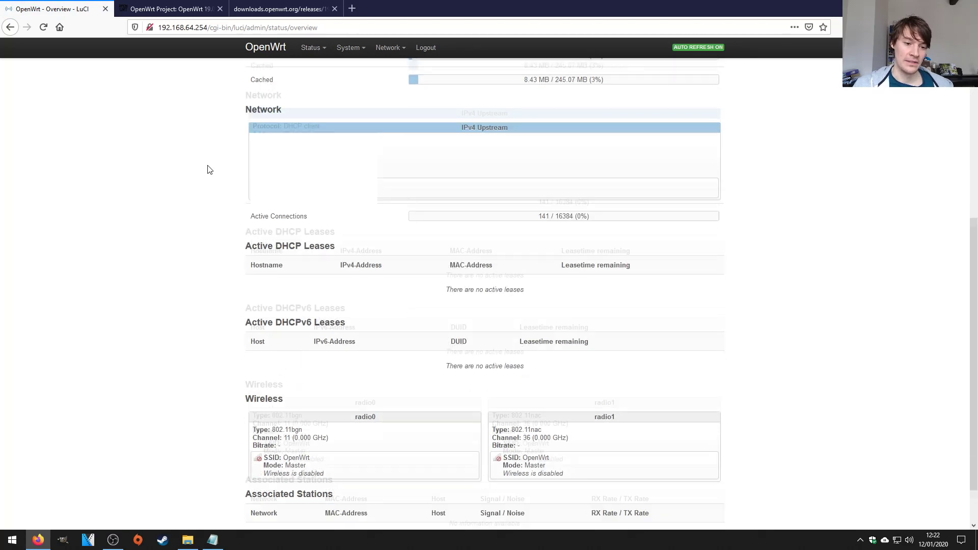
scroll(207, 169, "up", 5)
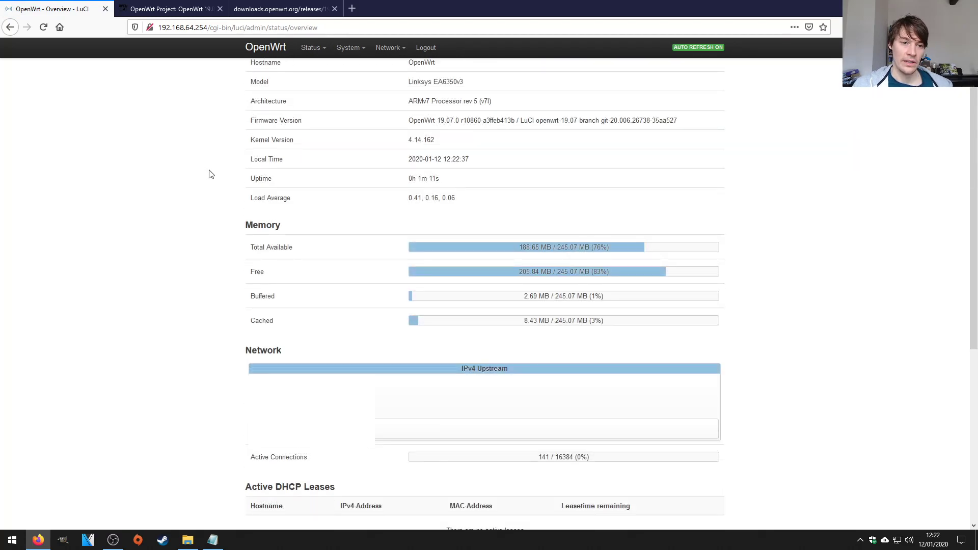
scroll(212, 170, "up", 2)
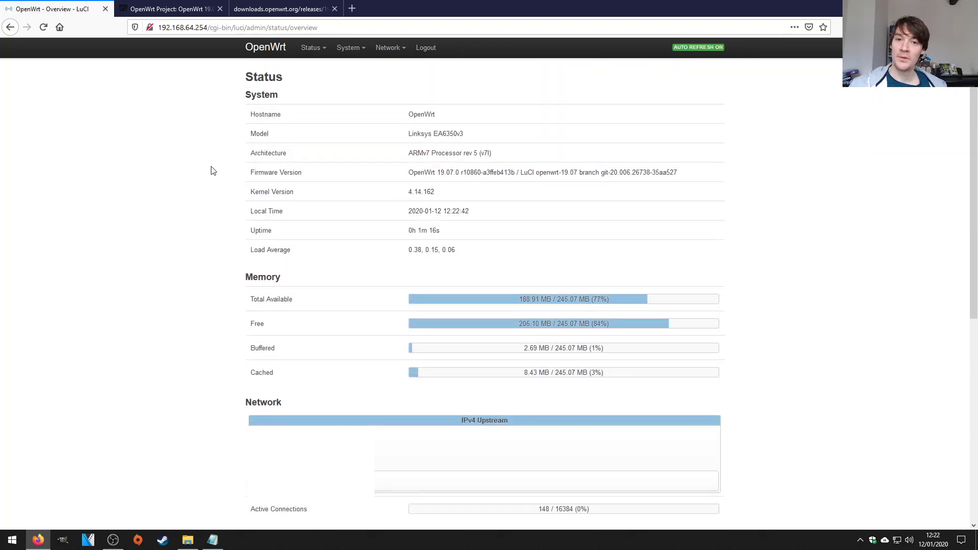